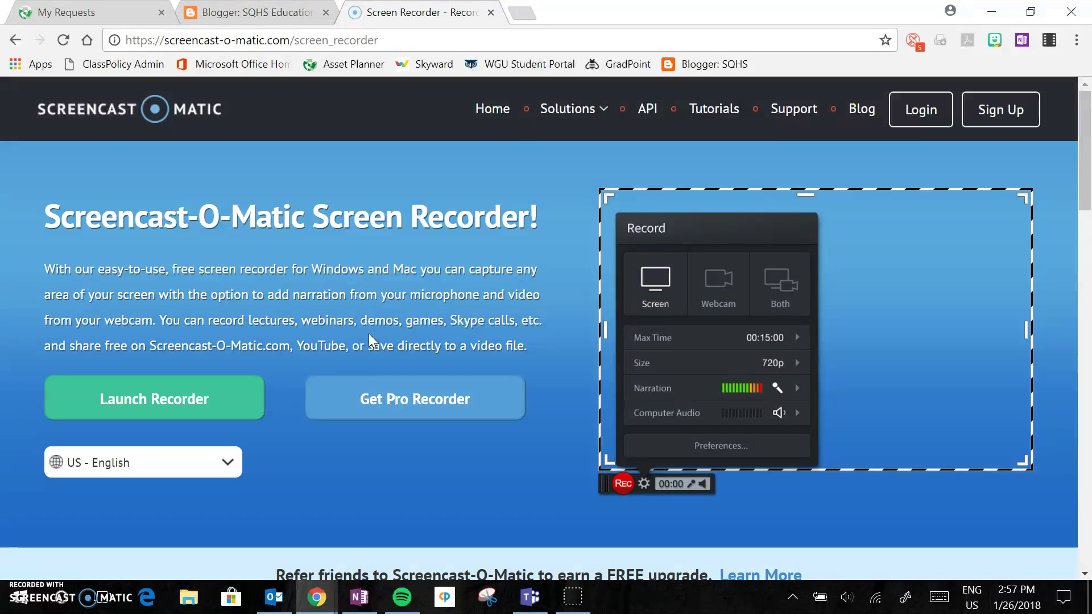
Switch to OneNote and create a section group named Project 1 inside the notebook's _Collaboration Space.
{"action": "left_click", "coordinate": [360, 597]}
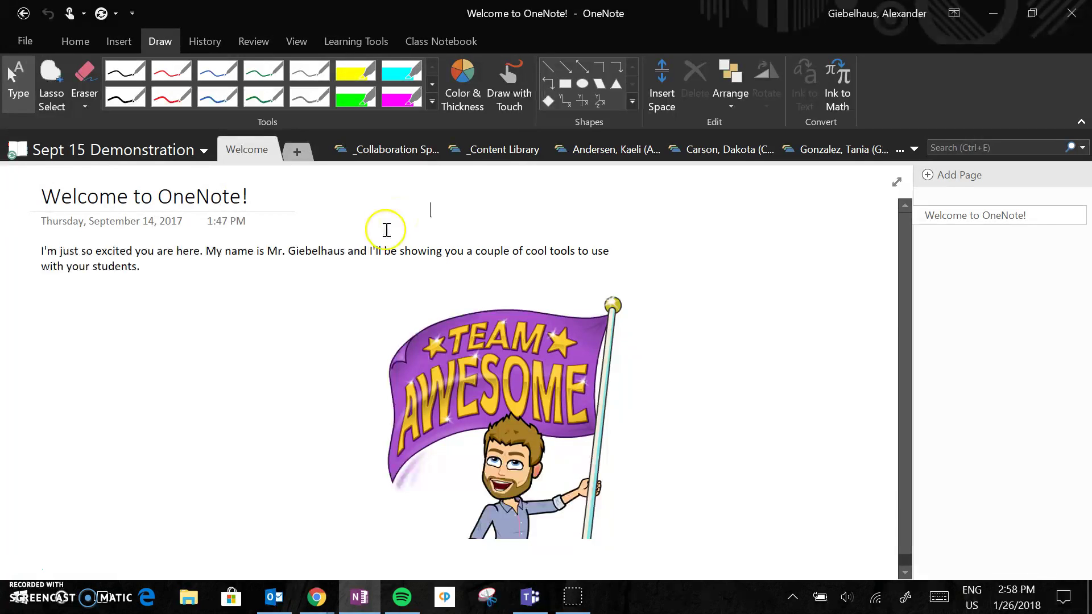
{"action": "left_click", "coordinate": [410, 151]}
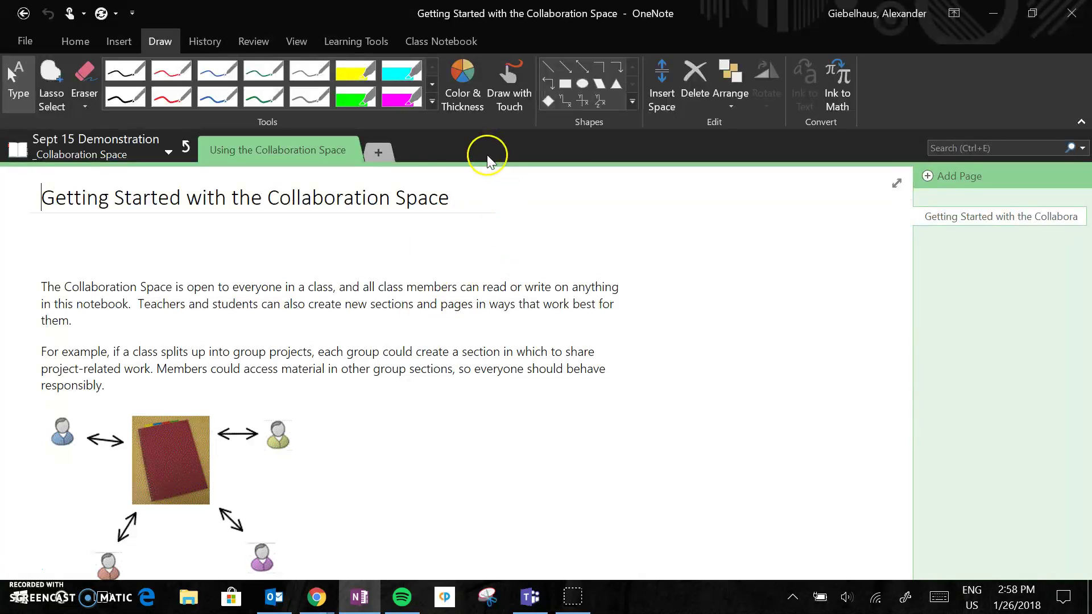
{"action": "right_click", "coordinate": [431, 143]}
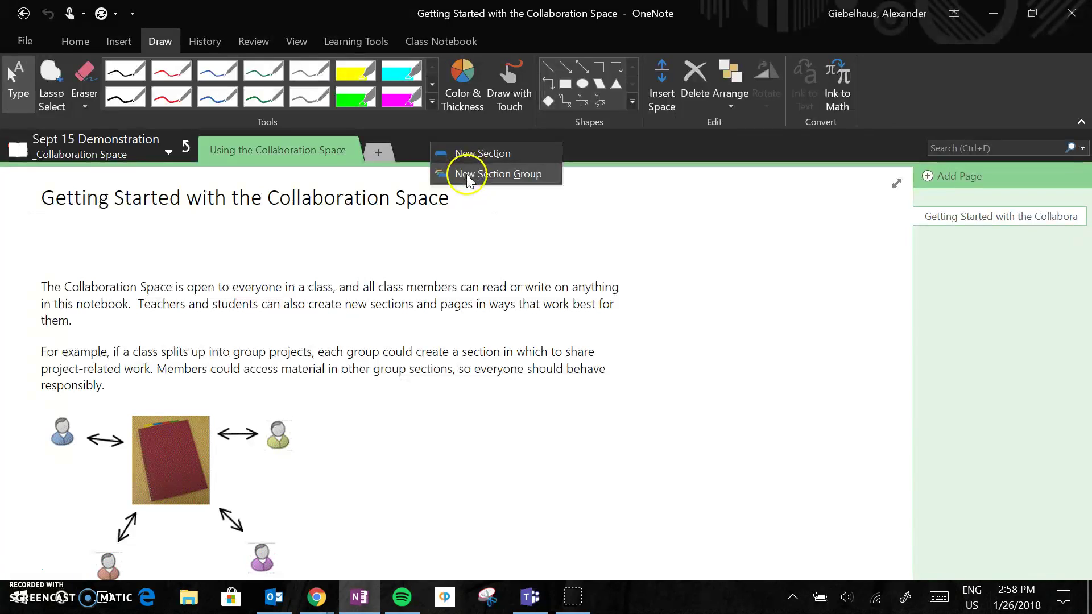
{"action": "left_click", "coordinate": [466, 174]}
{"action": "type", "text": "Project 1"}
{"action": "key", "text": "Return"}
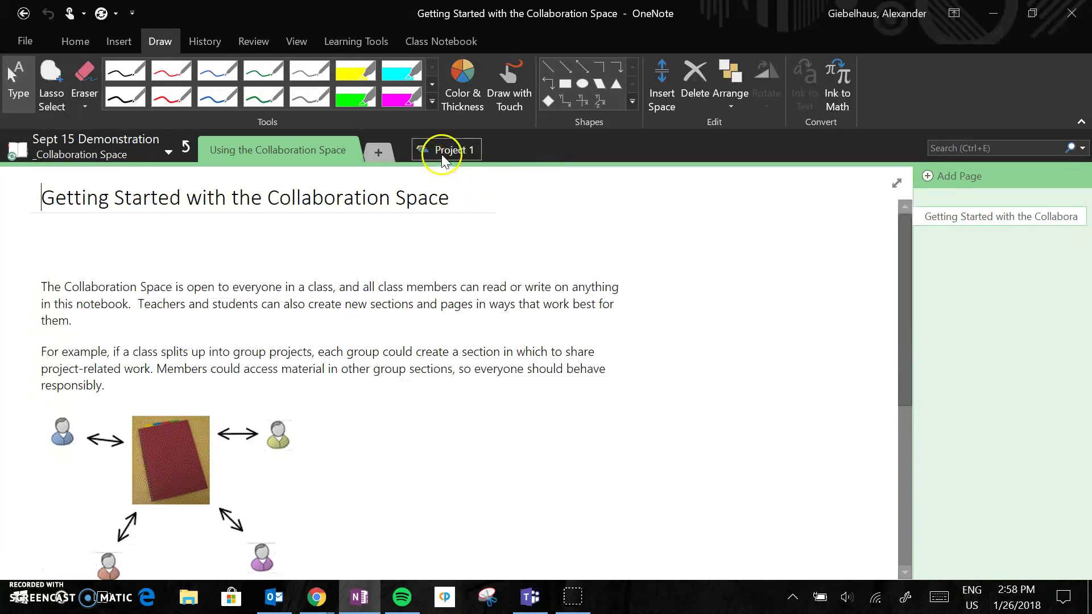
Open the Project 1 section group and add a first section named Group 1.
{"action": "left_click", "coordinate": [457, 151]}
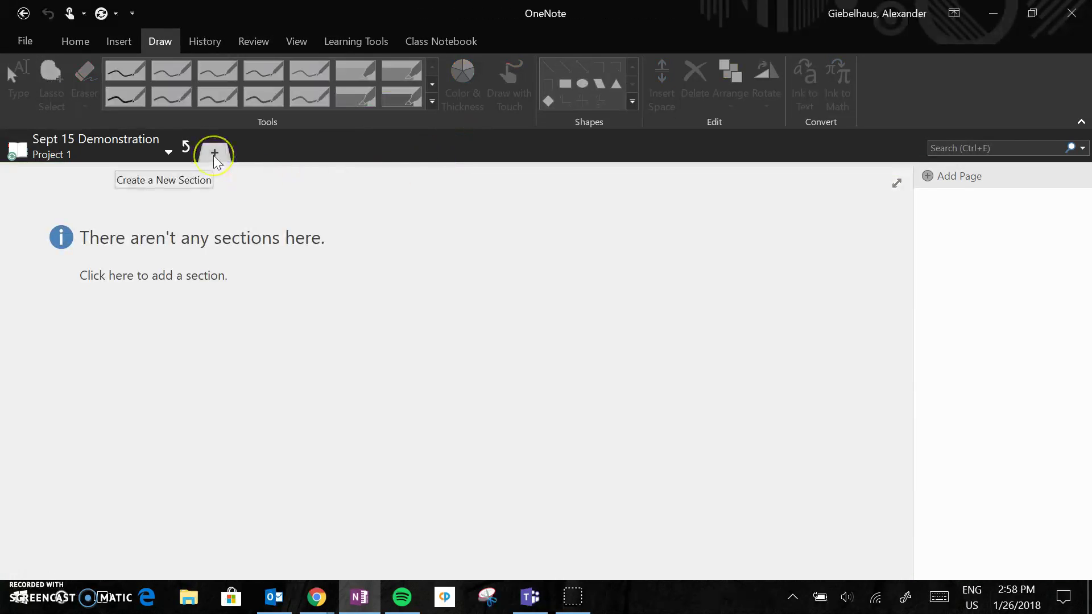
{"action": "left_click", "coordinate": [215, 154]}
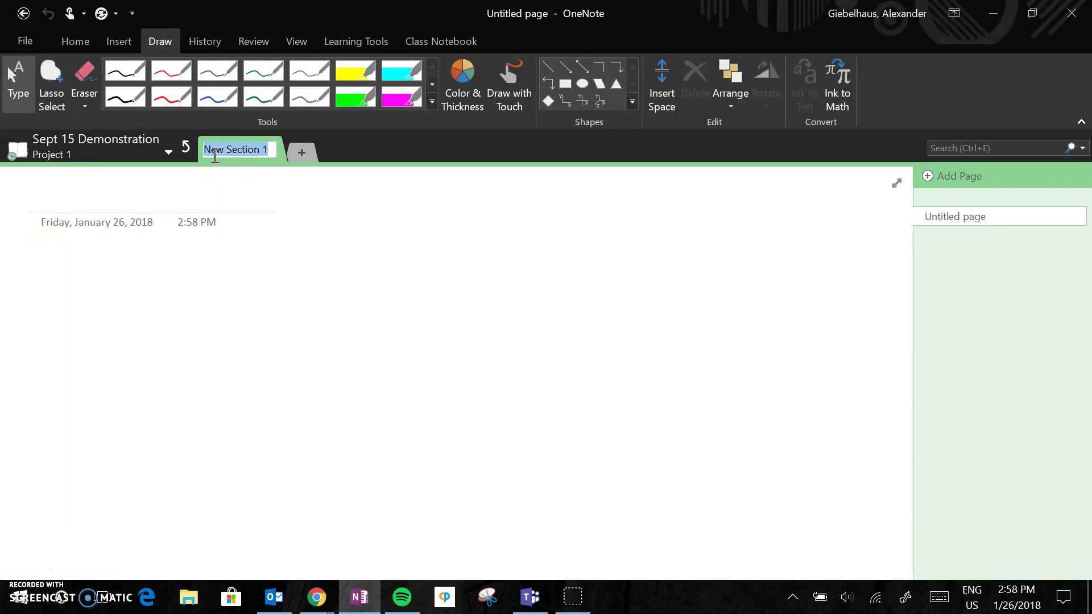
{"action": "type", "text": "Gro"}
{"action": "type", "text": "u"}
{"action": "right_click", "coordinate": [214, 155]}
{"action": "left_click", "coordinate": [224, 164]}
{"action": "type", "text": "Group 1"}
{"action": "key", "text": "Return"}
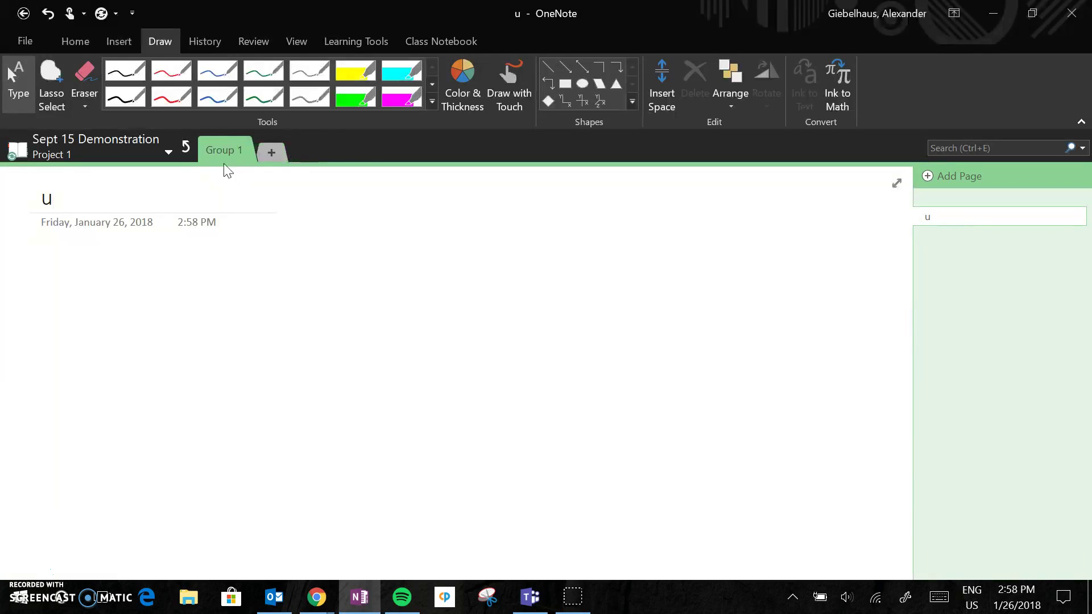
Add sections named Group 2, Group 3 and Group 4 to Project 1, and clear the stray page title in Group 1.
{"action": "left_click", "coordinate": [271, 152]}
{"action": "type", "text": "Group 2"}
{"action": "key", "text": "Return"}
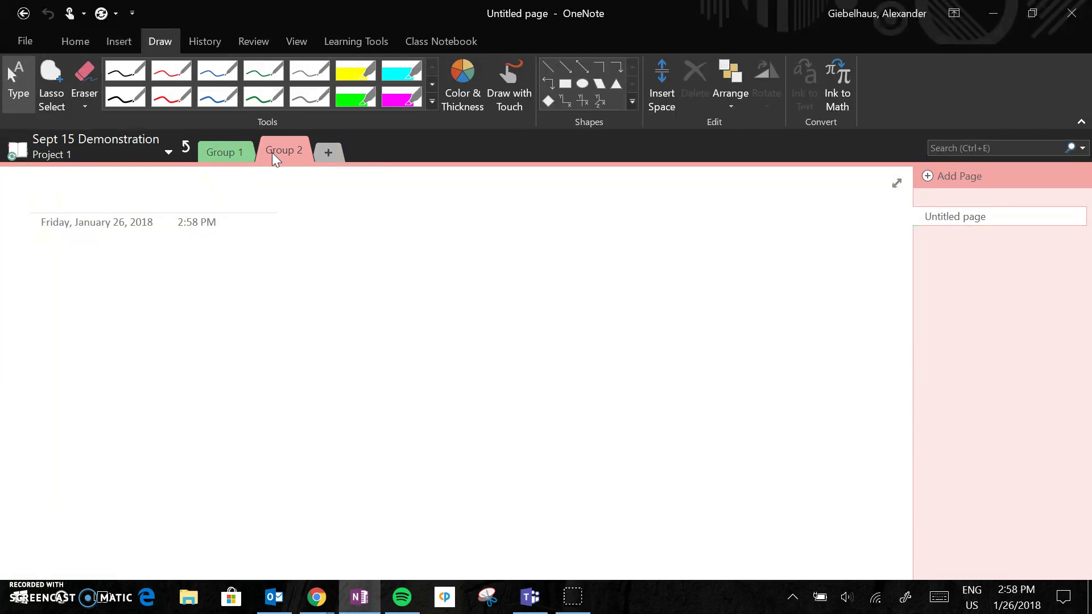
{"action": "left_click", "coordinate": [329, 155]}
{"action": "type", "text": "Group 3"}
{"action": "key", "text": "Return"}
{"action": "left_click", "coordinate": [389, 151]}
{"action": "type", "text": "Group 4"}
{"action": "key", "text": "Return"}
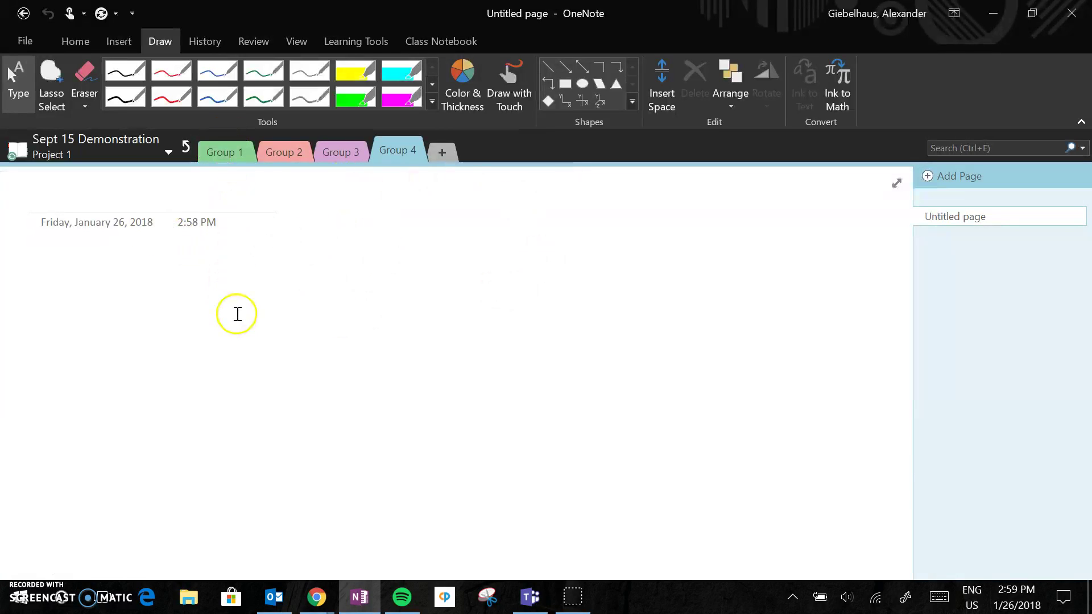
{"action": "left_click", "coordinate": [223, 157]}
{"action": "key", "text": "BackSpace"}
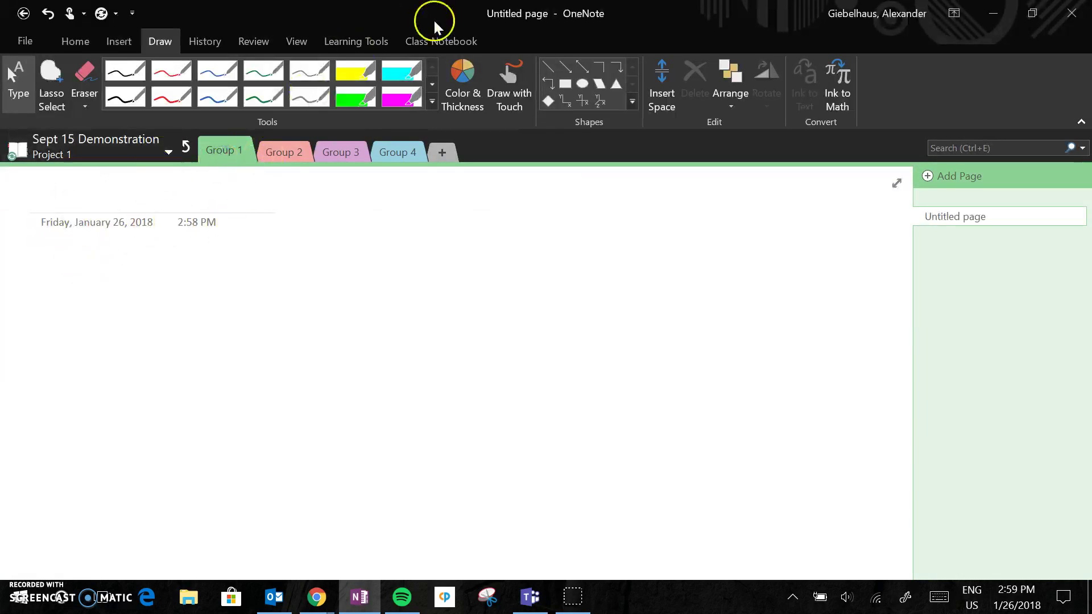
Open the Class Notebook management page and bring up the Collaboration Space permissions of the Sept 15 Demonstration notebook.
{"action": "left_click", "coordinate": [425, 42]}
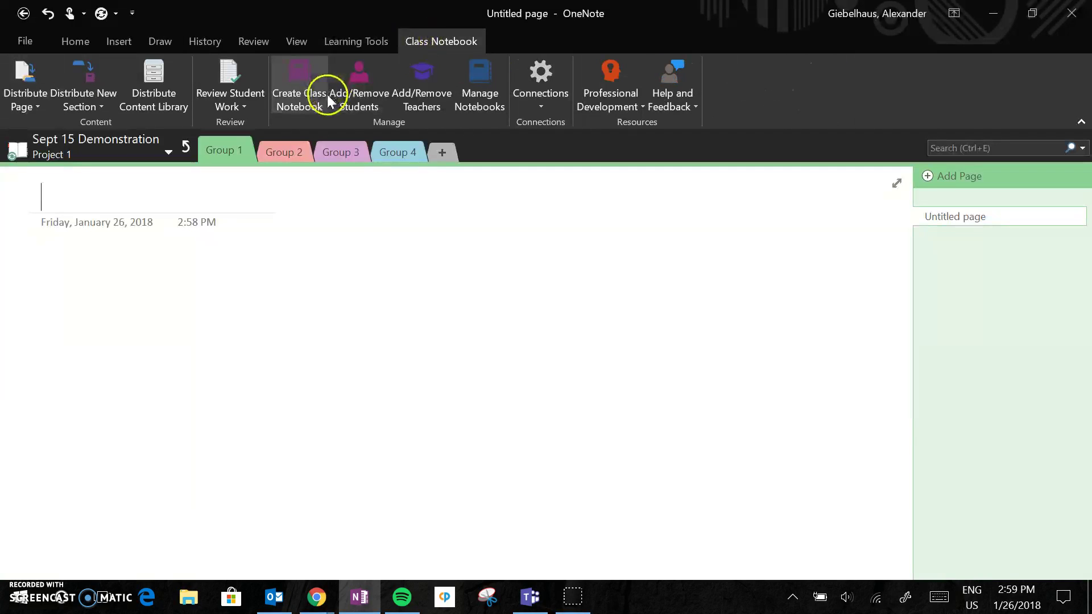
{"action": "left_click", "coordinate": [465, 104]}
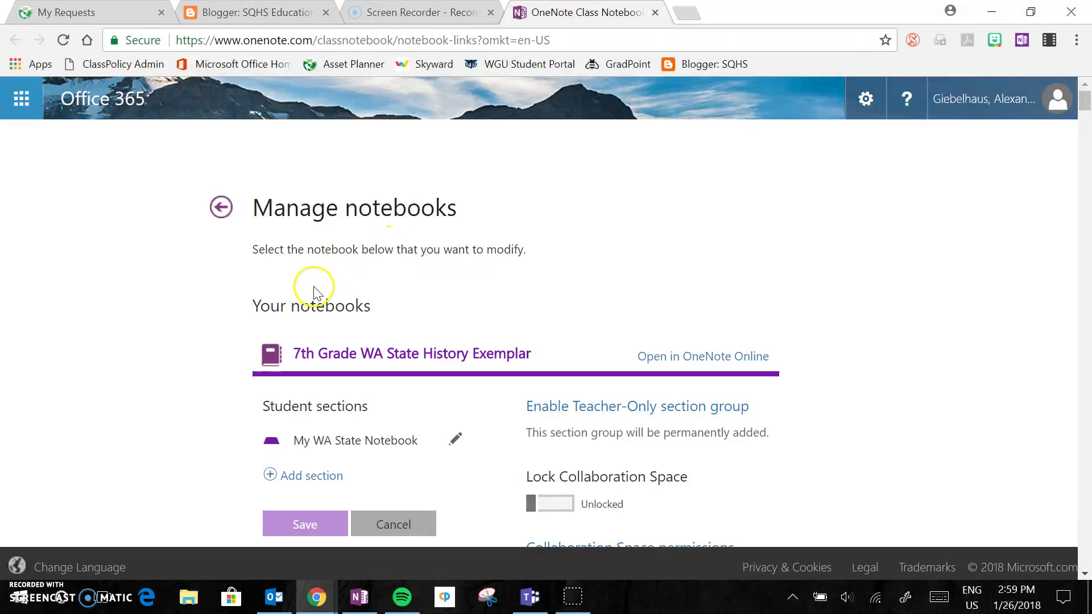
{"action": "scroll", "coordinate": [267, 377], "scroll_direction": "down", "scroll_amount": 4}
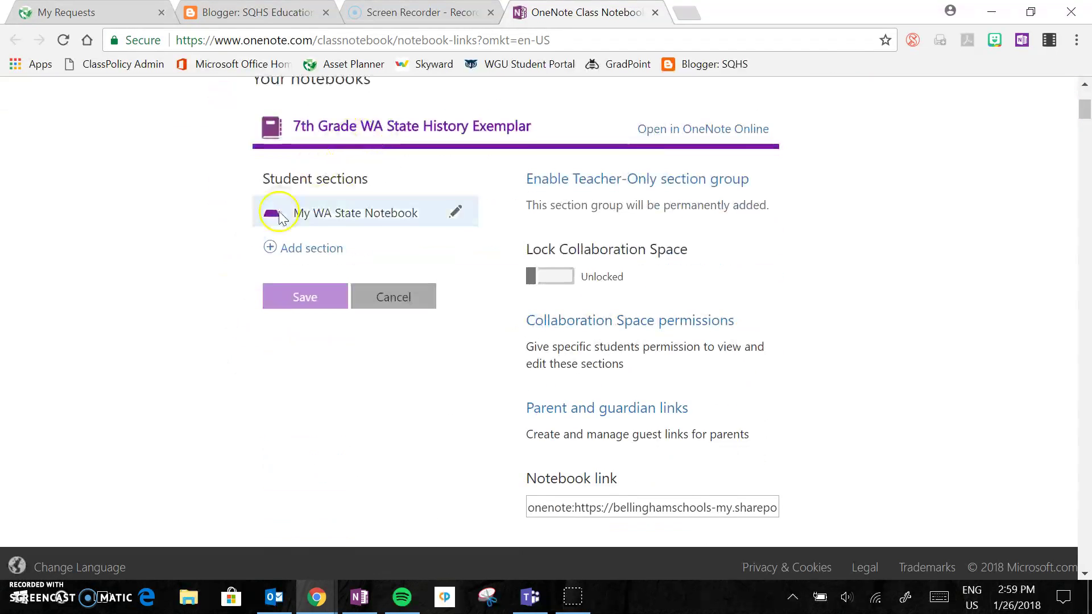
{"action": "scroll", "coordinate": [278, 218], "scroll_direction": "down", "scroll_amount": 20}
{"action": "scroll", "coordinate": [246, 287], "scroll_direction": "down", "scroll_amount": 15}
{"action": "scroll", "coordinate": [246, 279], "scroll_direction": "up", "scroll_amount": 2}
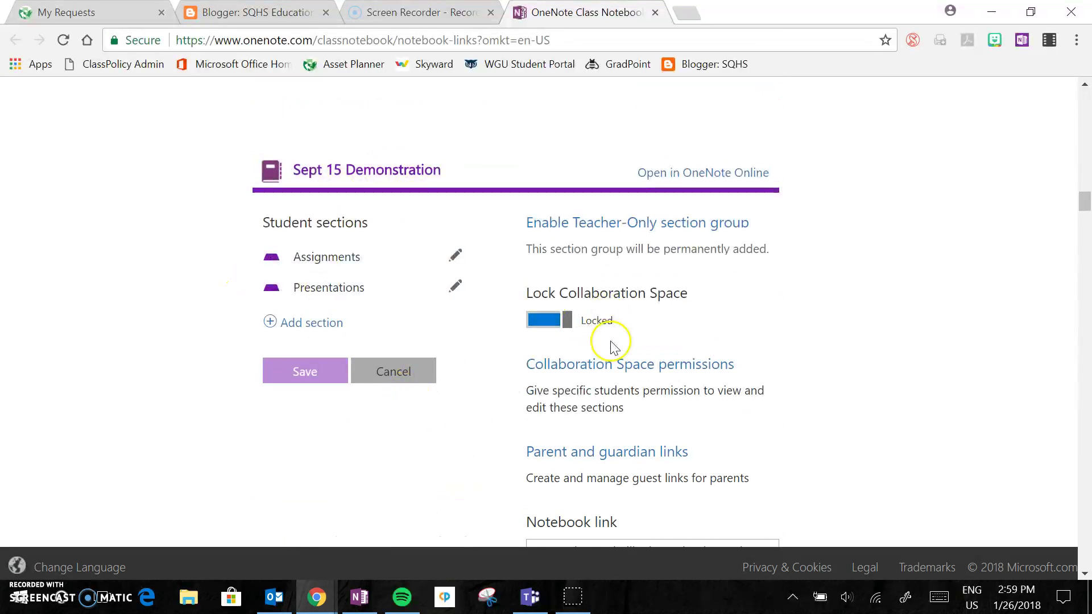
{"action": "left_click", "coordinate": [597, 376]}
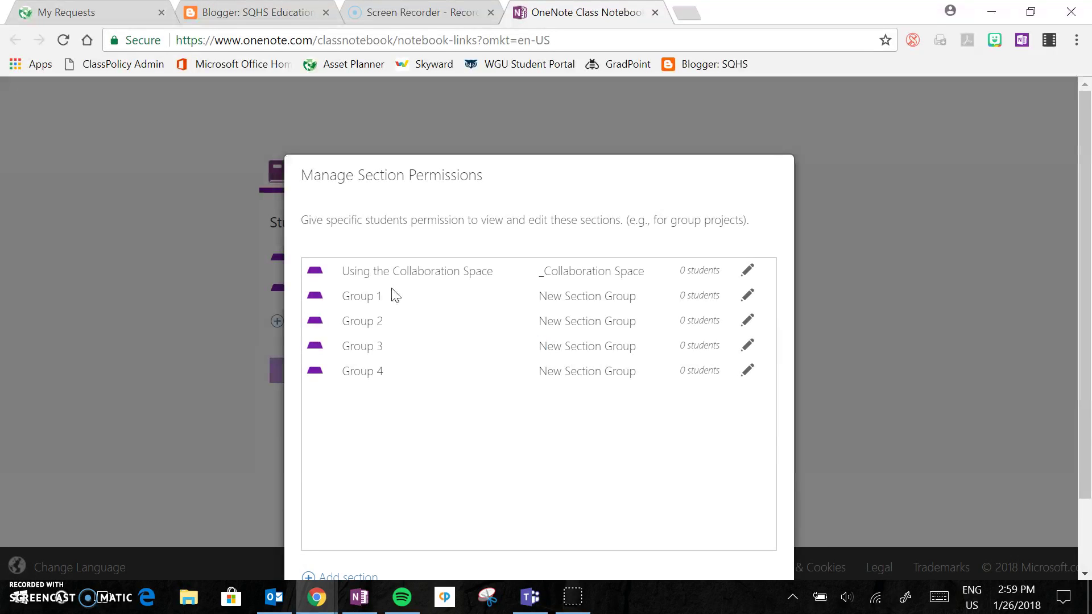
Give the first four students in the list view and edit permission for the Group 1 section, save, and close the permissions dialog.
{"action": "scroll", "coordinate": [395, 295], "scroll_direction": "down", "scroll_amount": 1}
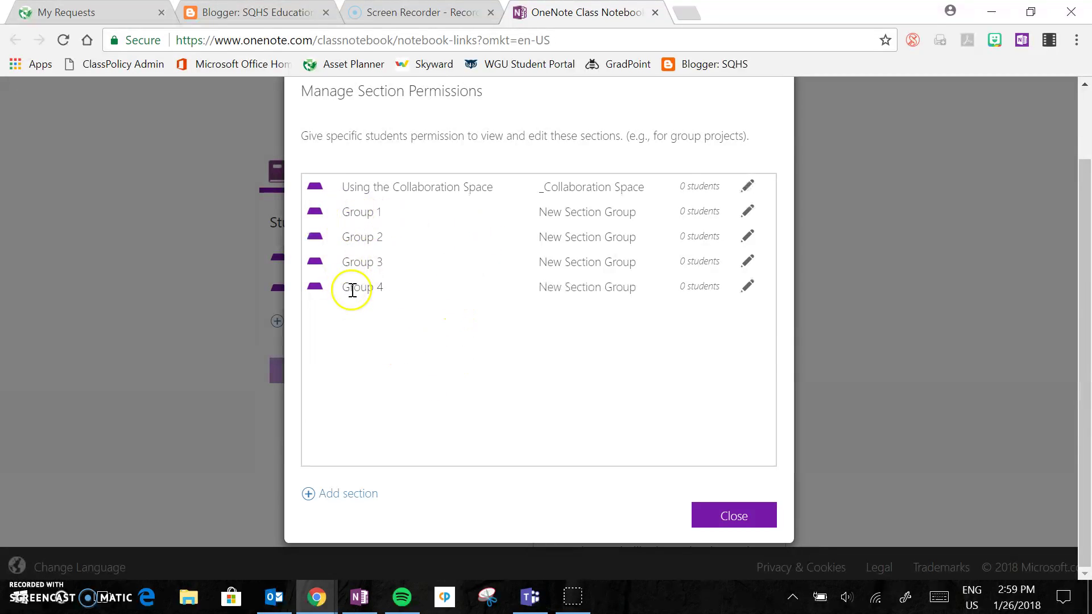
{"action": "left_click", "coordinate": [747, 216]}
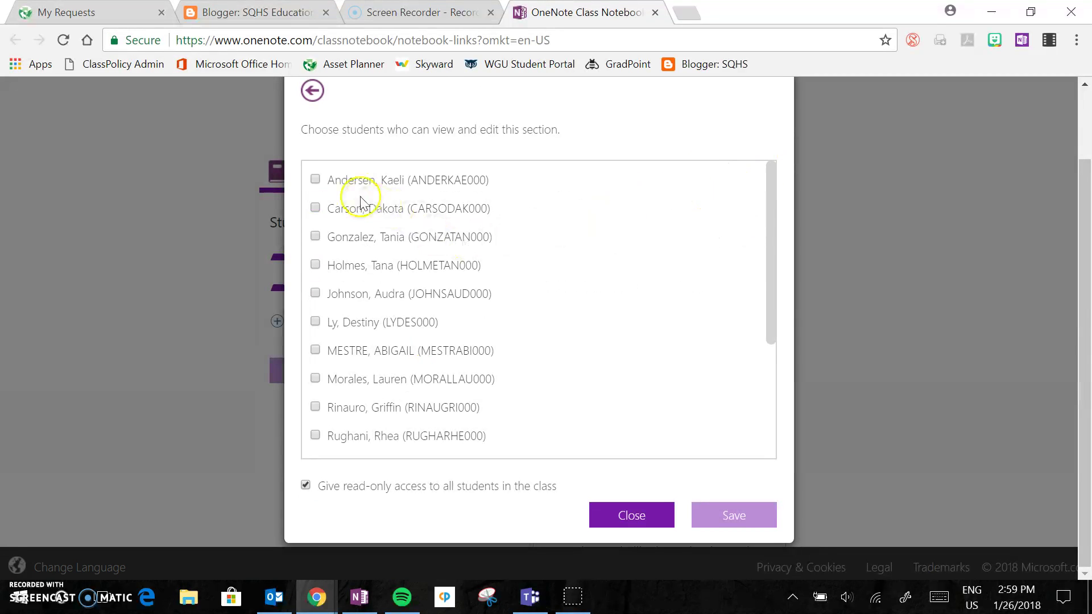
{"action": "left_click", "coordinate": [315, 180]}
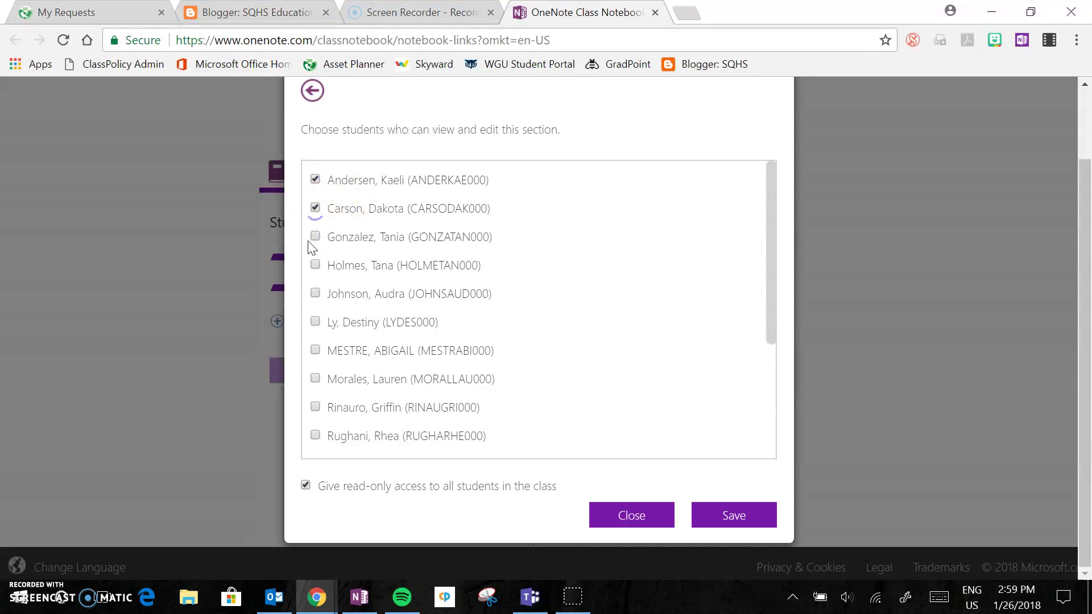
{"action": "left_click", "coordinate": [313, 266]}
{"action": "scroll", "coordinate": [330, 369], "scroll_direction": "down", "scroll_amount": 3}
{"action": "scroll", "coordinate": [337, 362], "scroll_direction": "up", "scroll_amount": 3}
{"action": "left_click", "coordinate": [725, 517]}
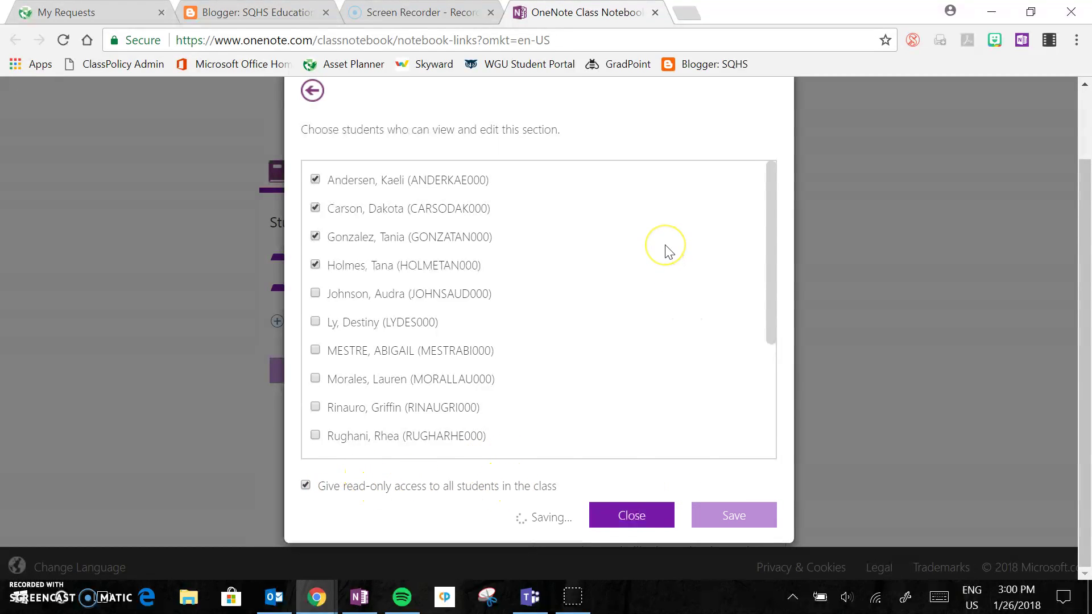
{"action": "left_click", "coordinate": [629, 288]}
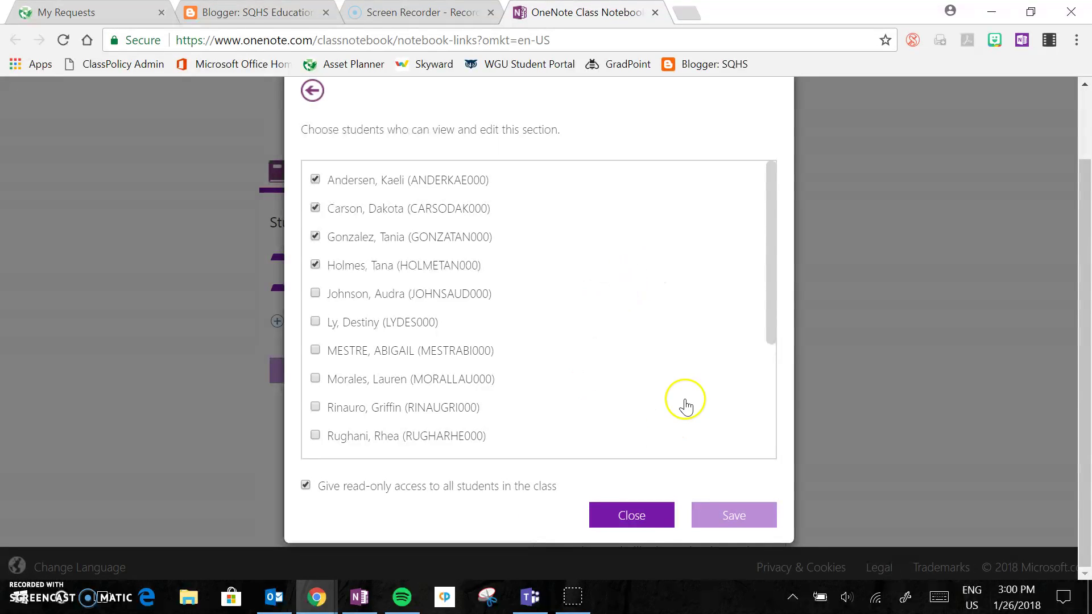
{"action": "scroll", "coordinate": [601, 377], "scroll_direction": "down", "scroll_amount": 1}
{"action": "scroll", "coordinate": [605, 380], "scroll_direction": "up", "scroll_amount": 1}
{"action": "left_click", "coordinate": [627, 514]}
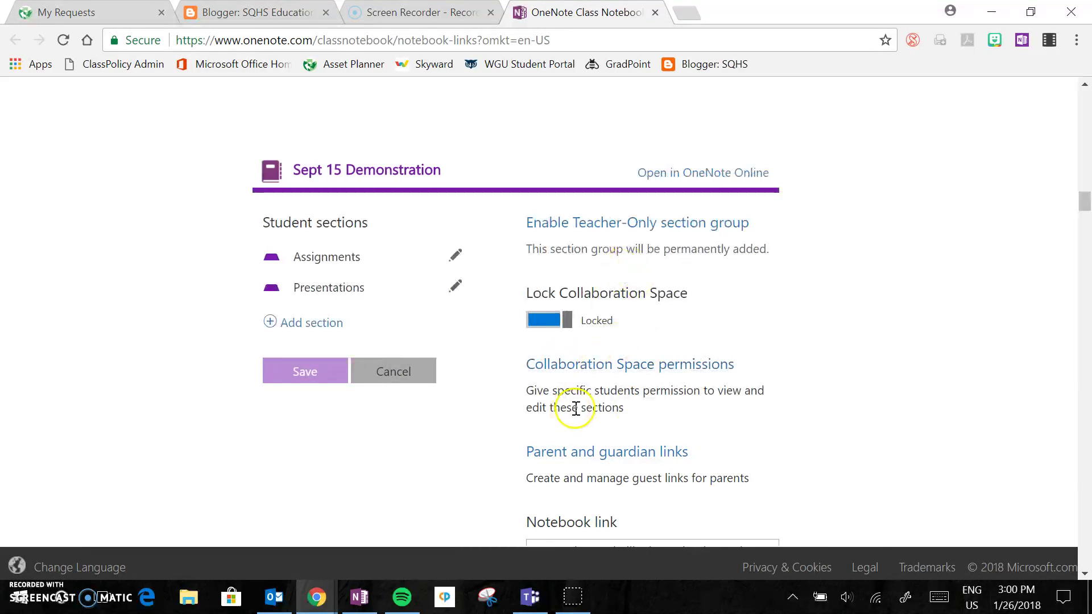
Reopen the Collaboration Space permissions and give the fifth to eighth listed students view and edit permission for Group 2, saving the change.
{"action": "left_click", "coordinate": [597, 365]}
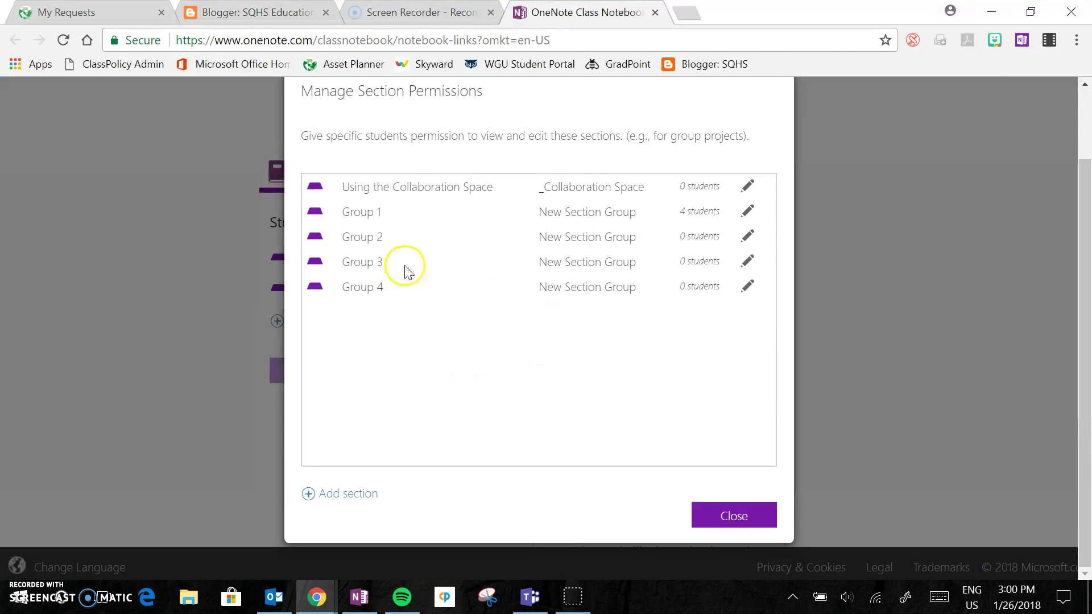
{"action": "left_click", "coordinate": [749, 237]}
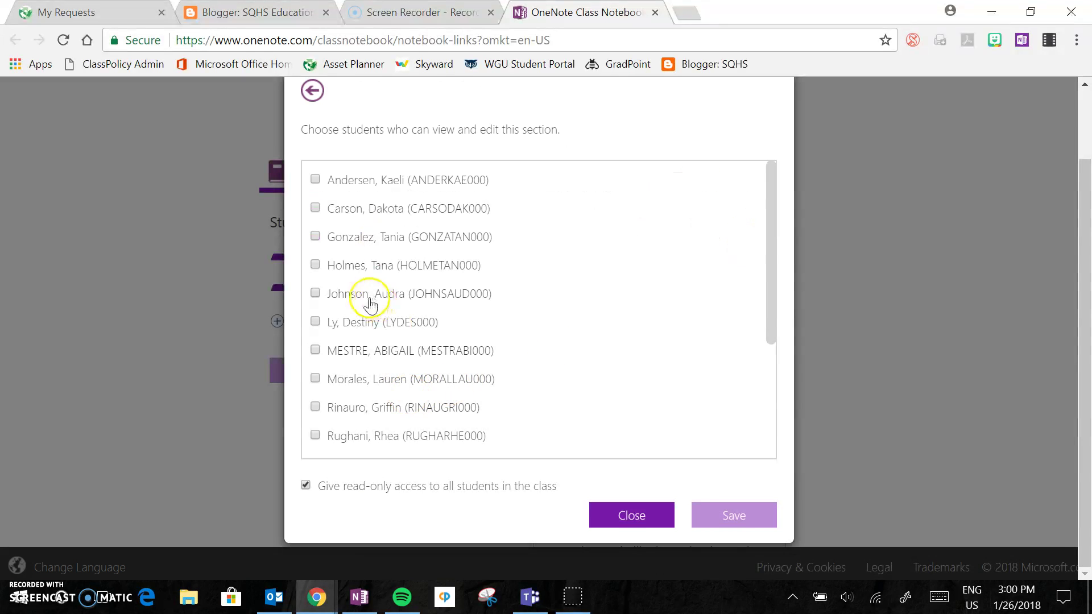
{"action": "left_click", "coordinate": [316, 294]}
{"action": "left_click", "coordinate": [317, 323]}
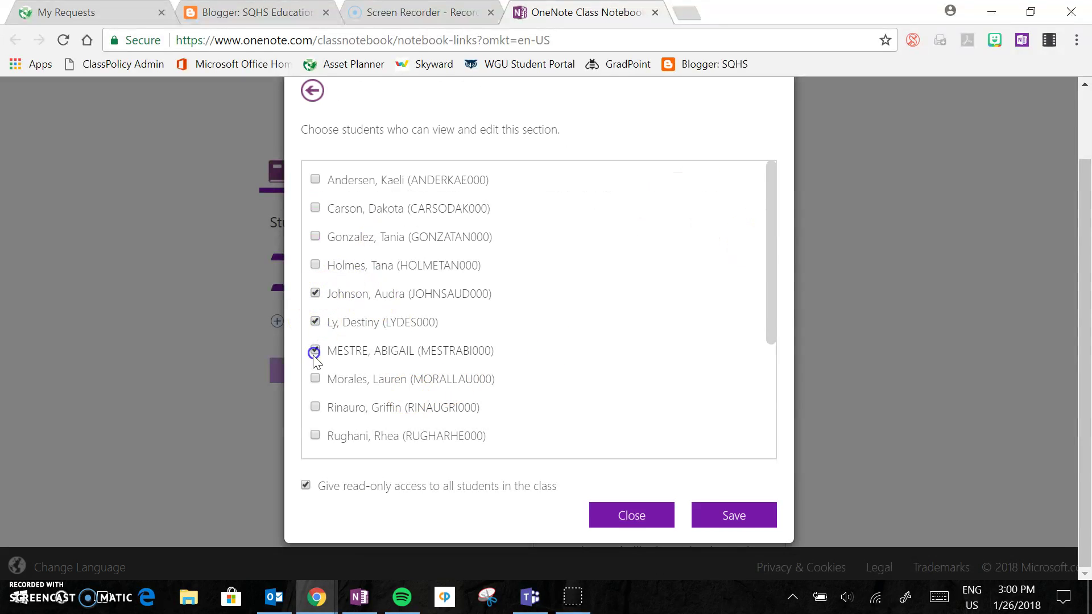
{"action": "left_click", "coordinate": [711, 515]}
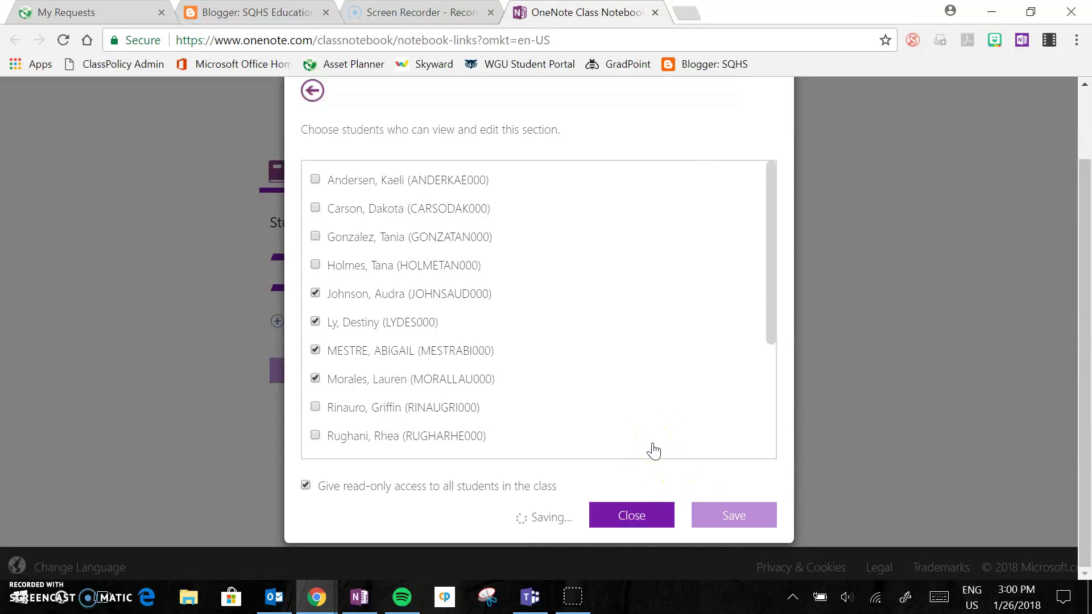
{"action": "left_click", "coordinate": [631, 514]}
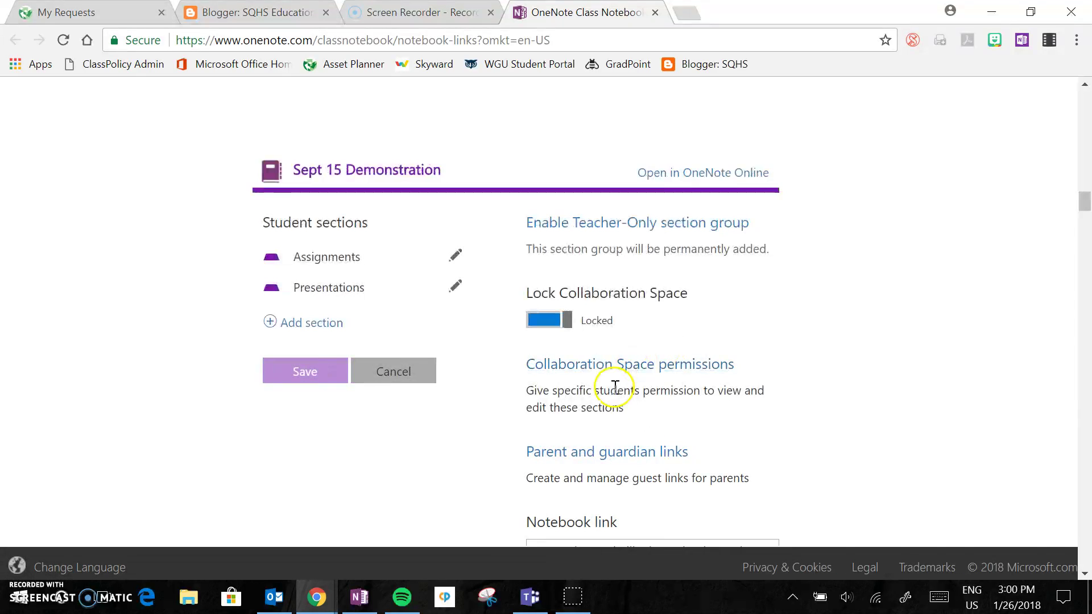
Reopen the Collaboration Space permissions and give the ninth to twelfth listed students view and edit permission for Group 3, saving the change.
{"action": "scroll", "coordinate": [616, 382], "scroll_direction": "down", "scroll_amount": 2}
{"action": "left_click", "coordinate": [601, 253]}
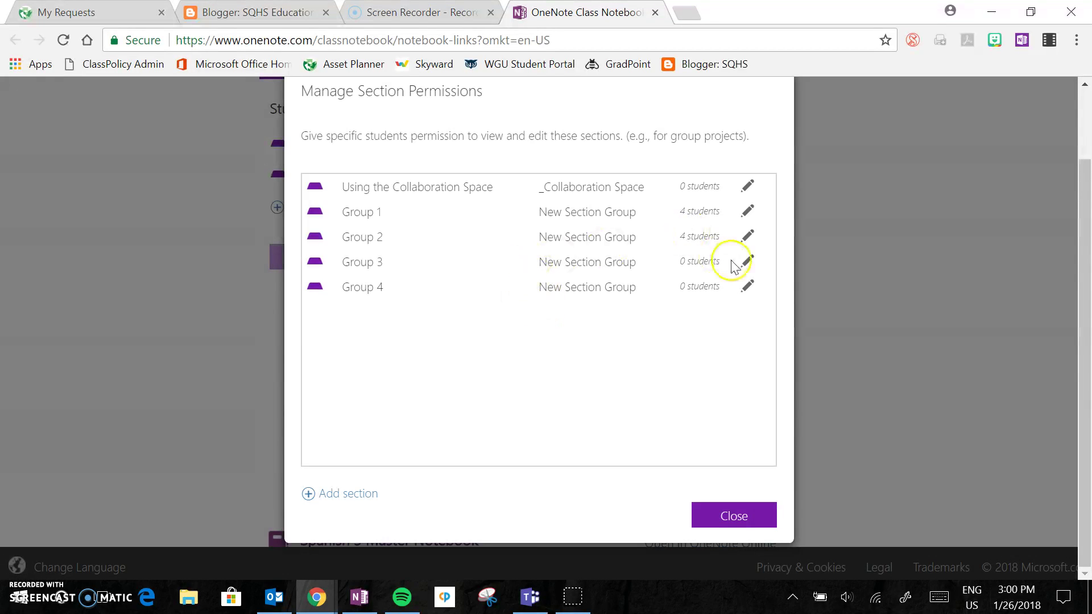
{"action": "left_click", "coordinate": [747, 261]}
{"action": "scroll", "coordinate": [321, 316], "scroll_direction": "down", "scroll_amount": 2}
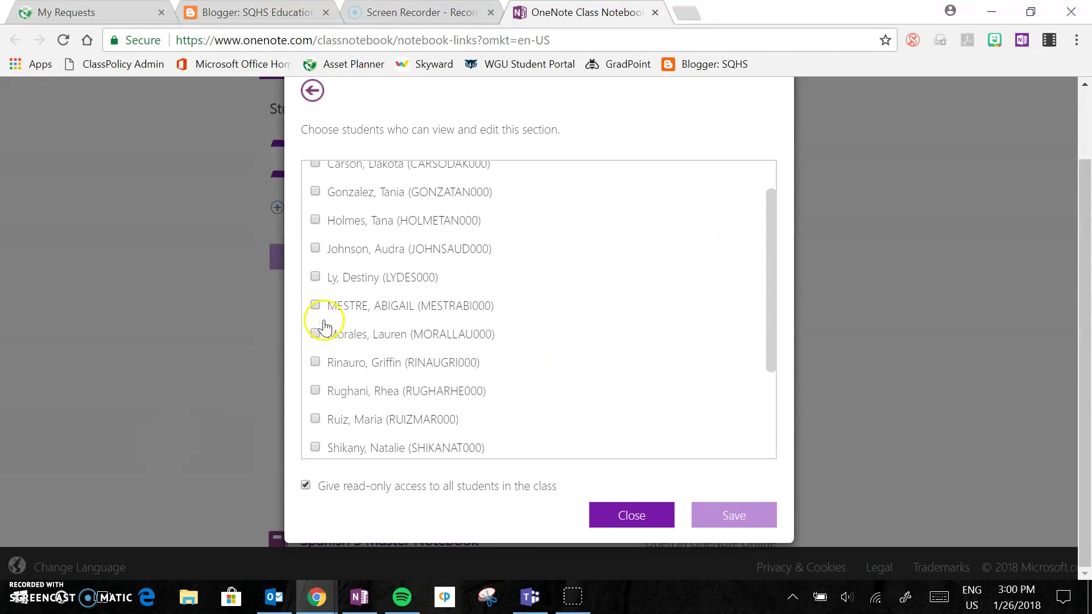
{"action": "left_click", "coordinate": [315, 294]}
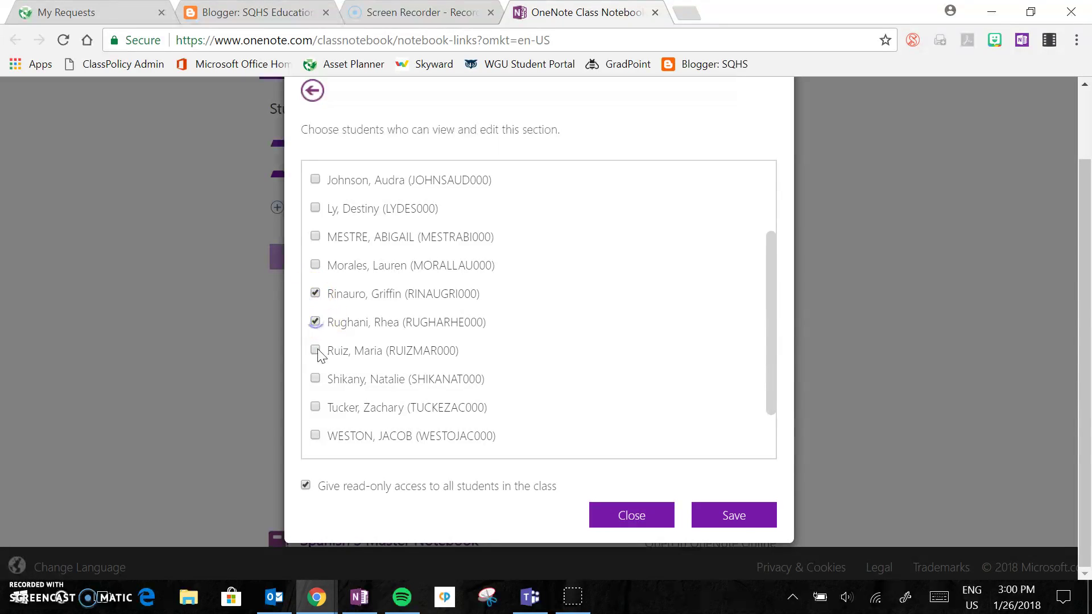
{"action": "scroll", "coordinate": [341, 418], "scroll_direction": "down", "scroll_amount": 1}
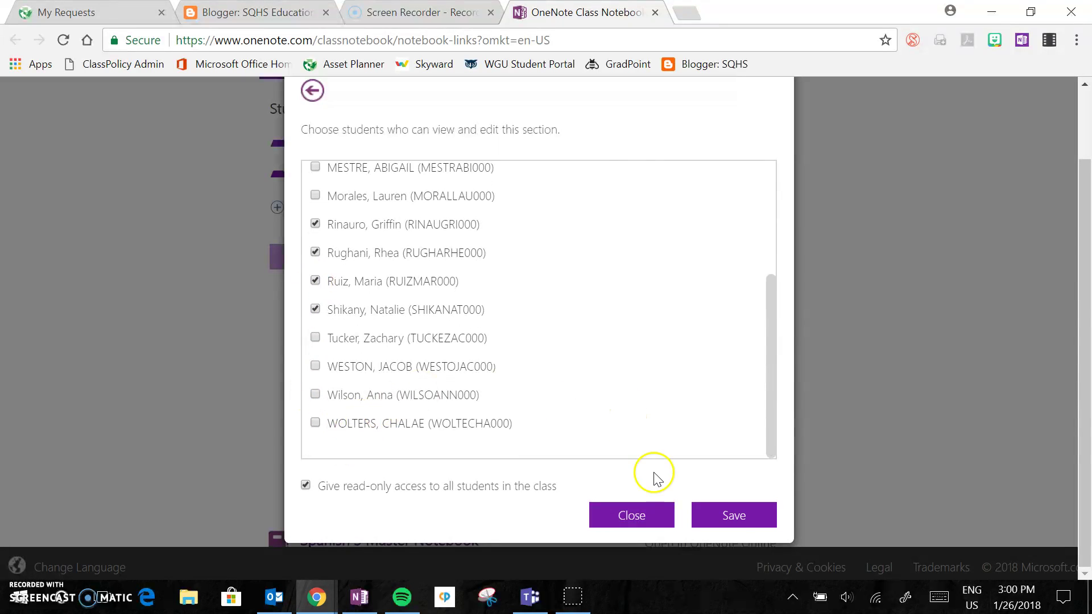
{"action": "left_click", "coordinate": [708, 516]}
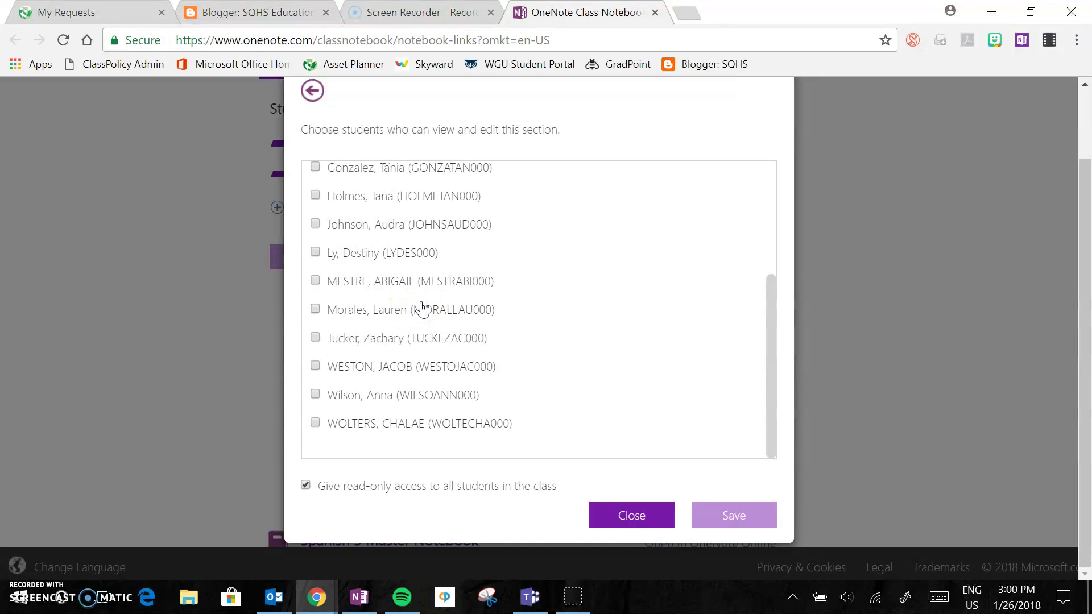
{"action": "left_click", "coordinate": [615, 514]}
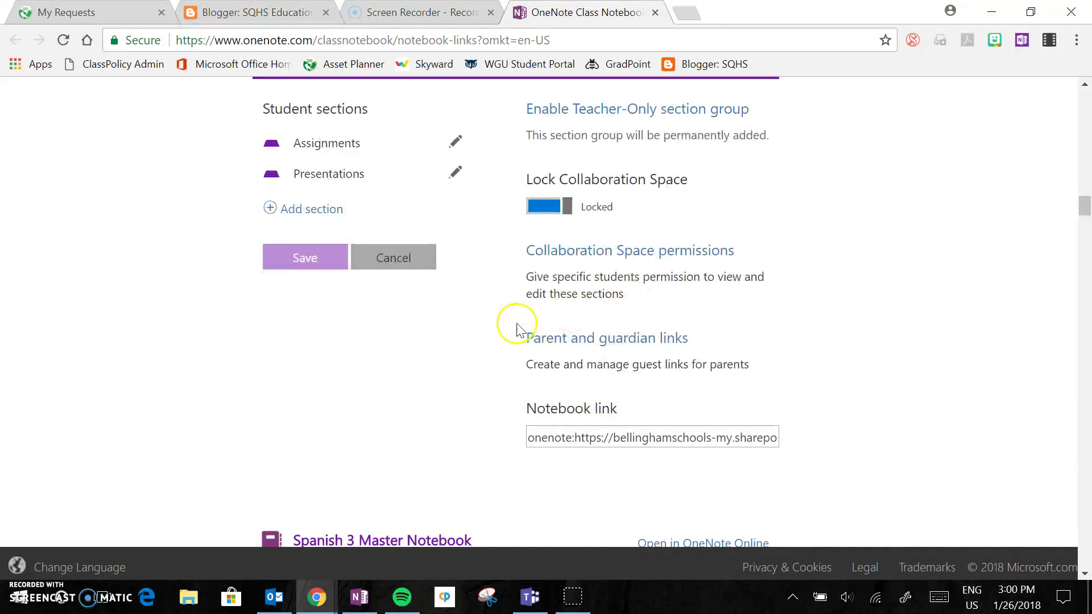
Give the last four listed students view and edit permission for the Group 4 section, save, and return to OneNote.
{"action": "left_click", "coordinate": [586, 255]}
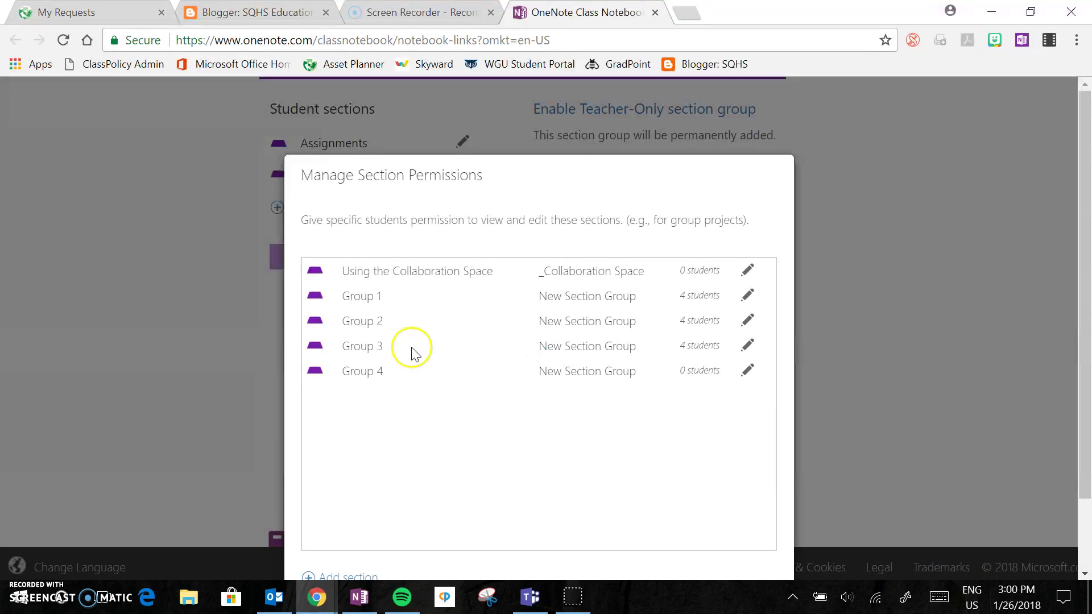
{"action": "left_click", "coordinate": [747, 372]}
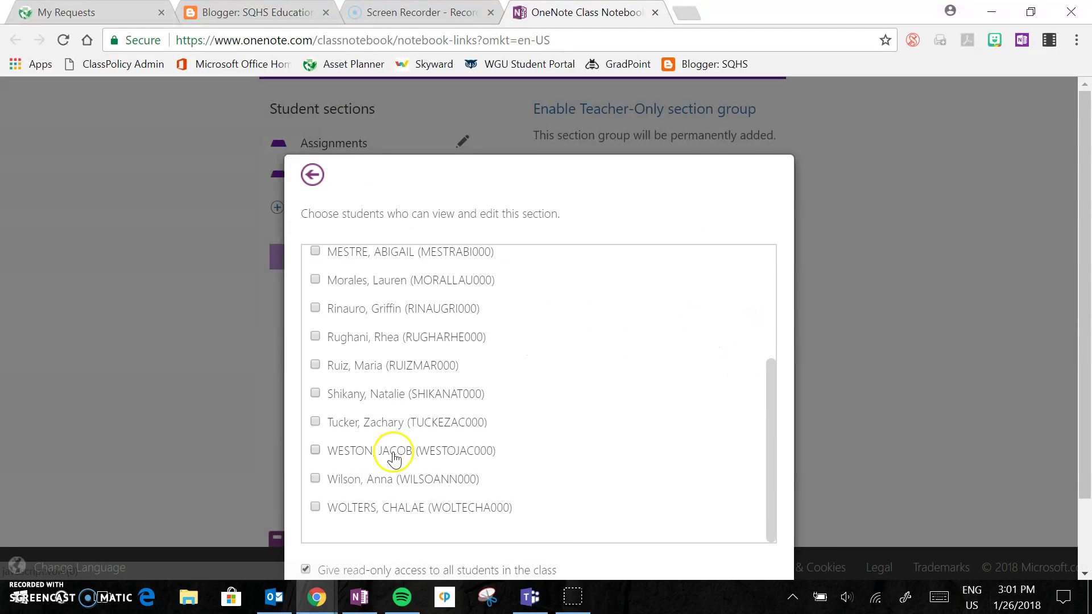
{"action": "left_click", "coordinate": [316, 423]}
{"action": "left_click", "coordinate": [317, 395]}
{"action": "left_click", "coordinate": [316, 367]}
{"action": "left_click", "coordinate": [732, 515]}
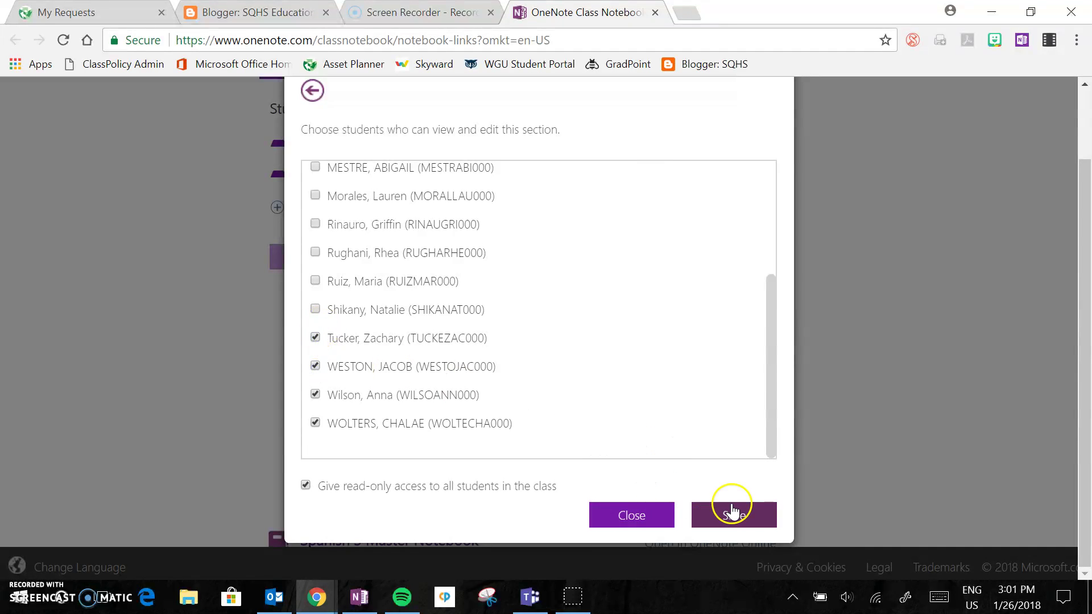
{"action": "left_click", "coordinate": [611, 526]}
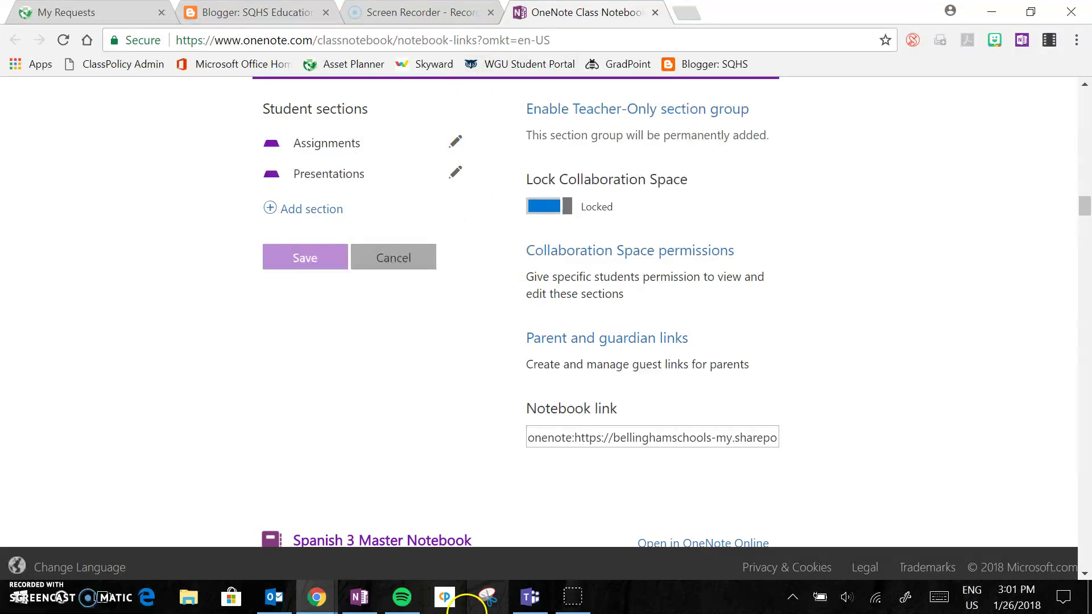
{"action": "left_click", "coordinate": [368, 601]}
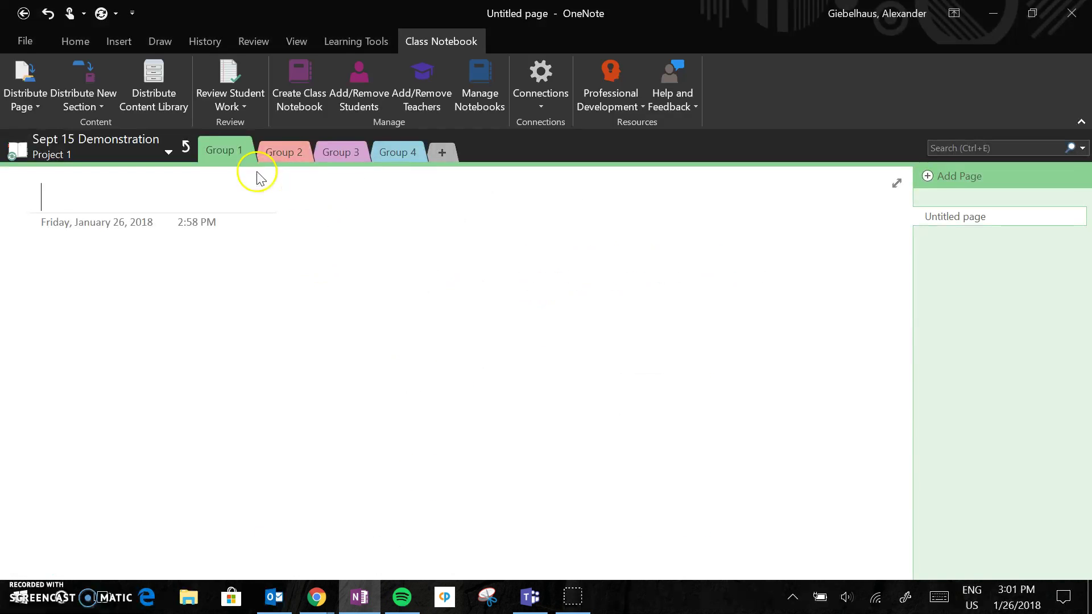